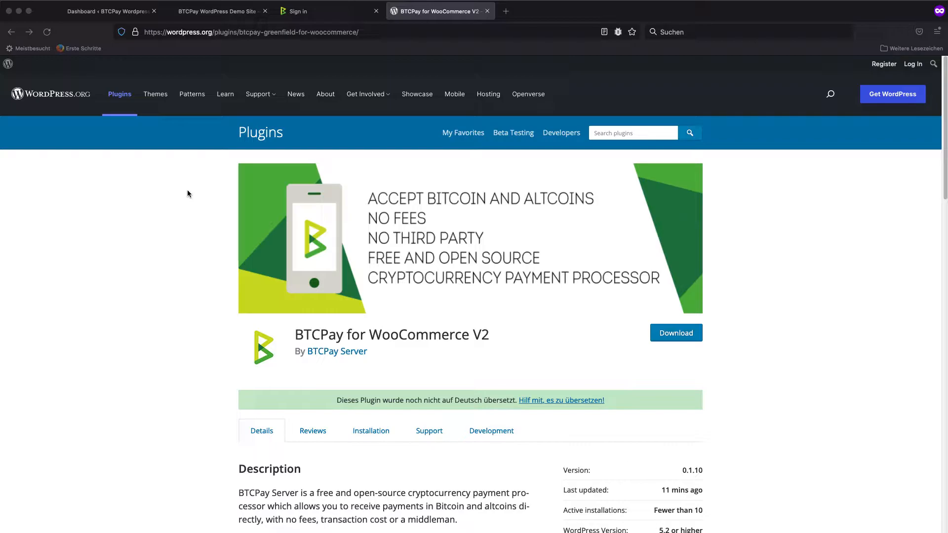
Install and activate the BTCPay for WooCommerce V2 plugin, found by searching the WordPress plugins for "btcpay v2"
click(123, 12)
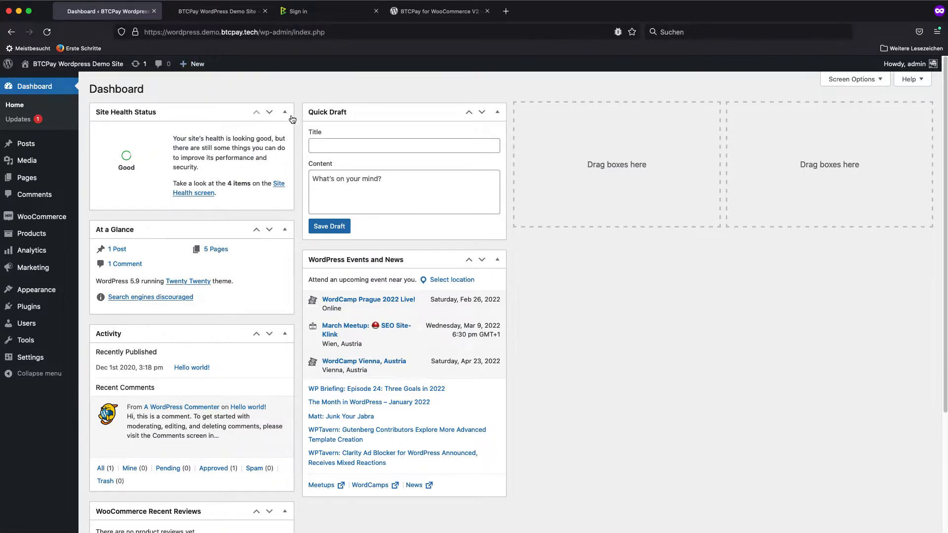
mouse_move(33, 312)
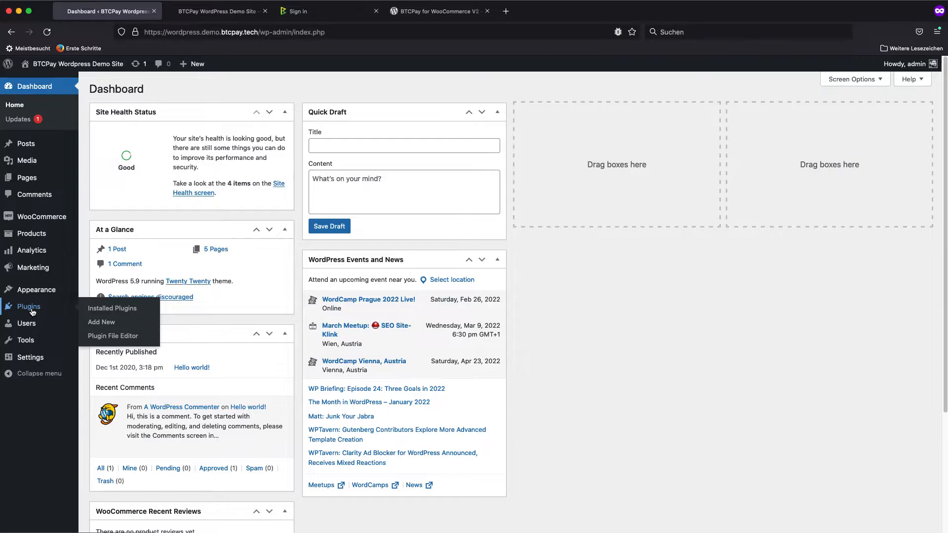
click(102, 322)
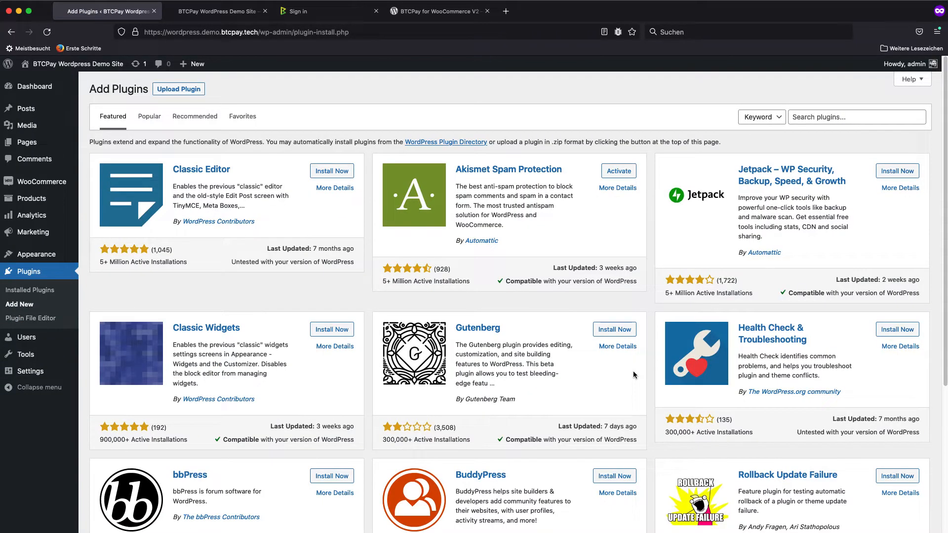
click(811, 118)
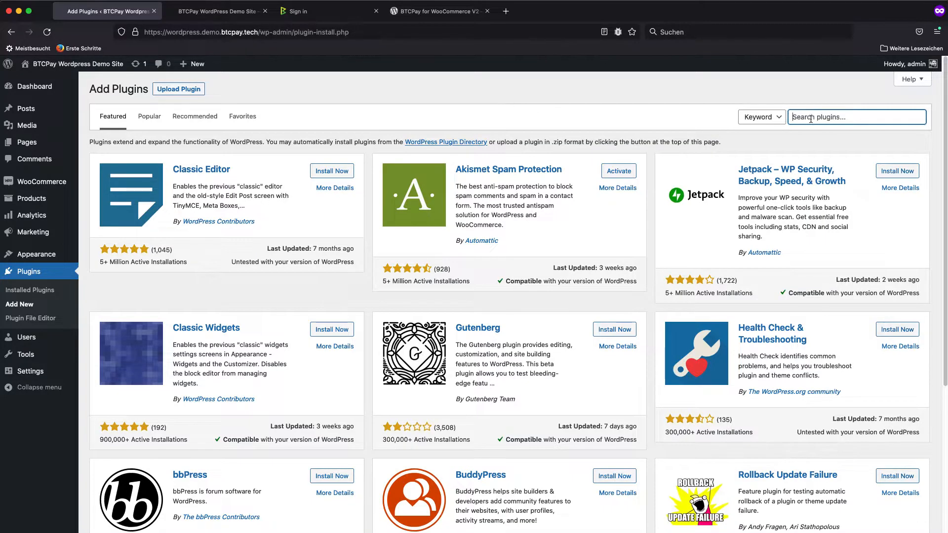
text(btcpay v2)
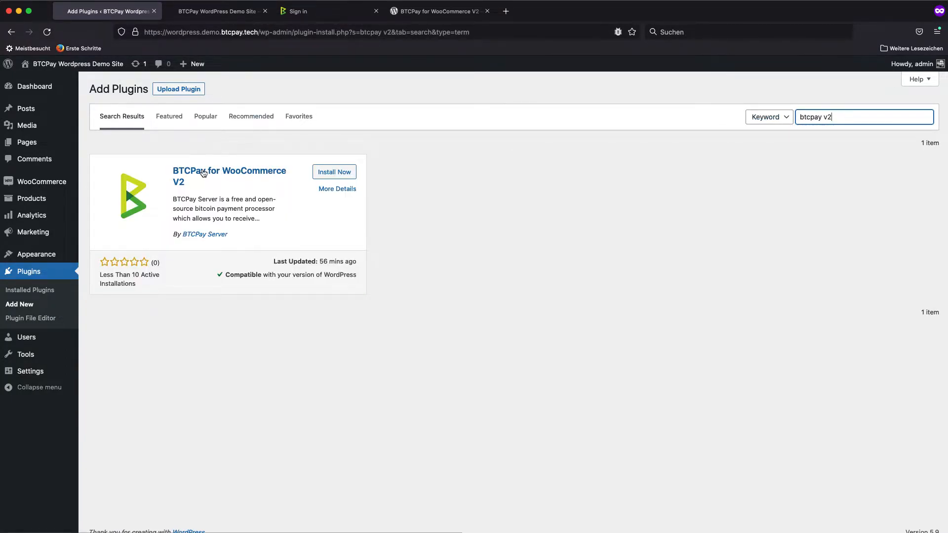
click(336, 173)
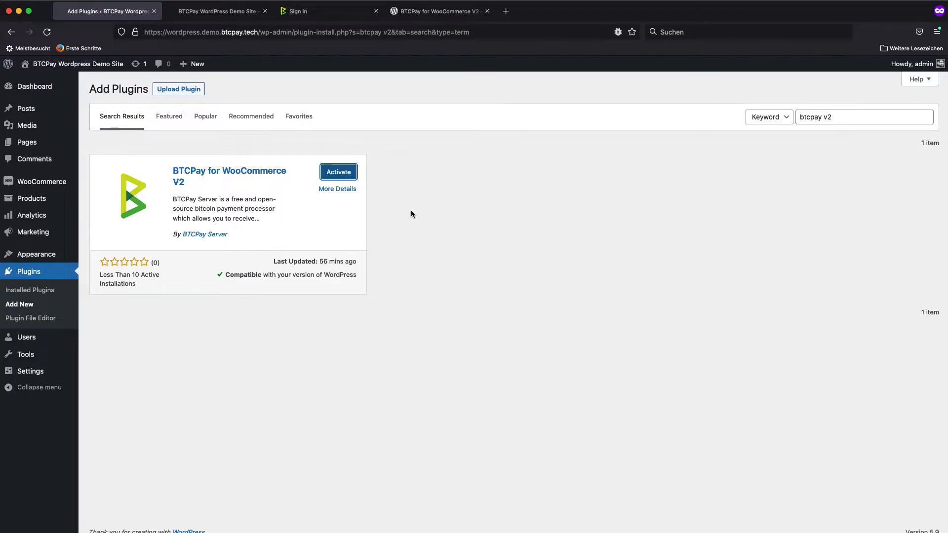
click(339, 171)
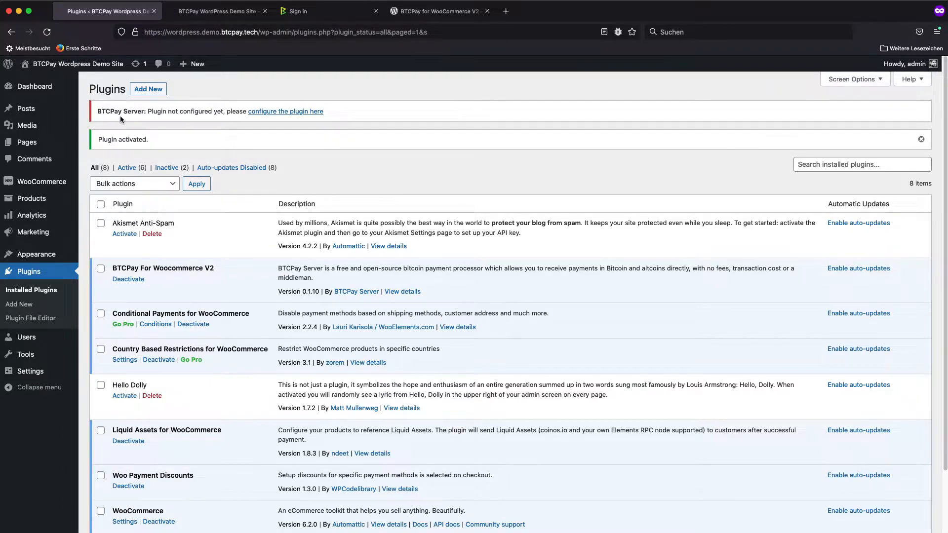
Open the BTCPay plugin's configuration page from the notice on the installed plugins list
drag(112, 111, 235, 113)
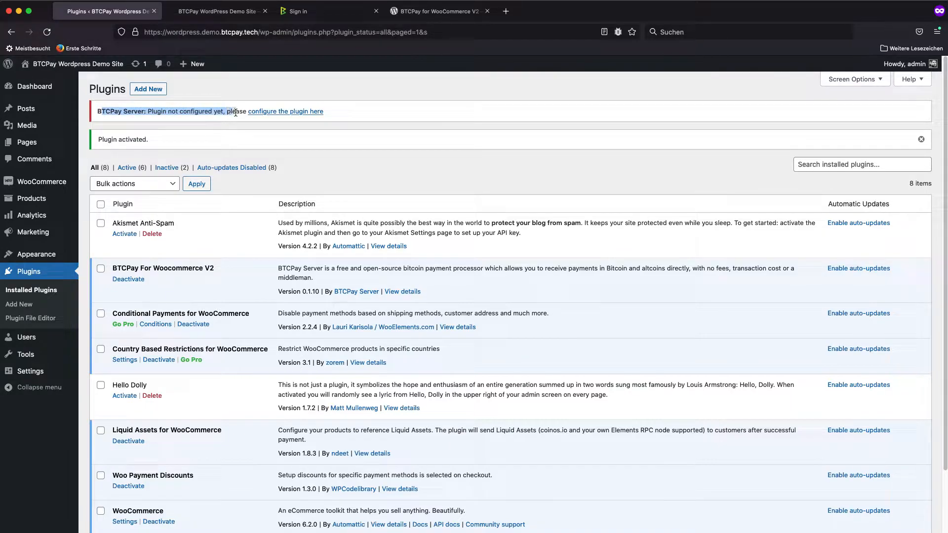
click(338, 109)
click(296, 115)
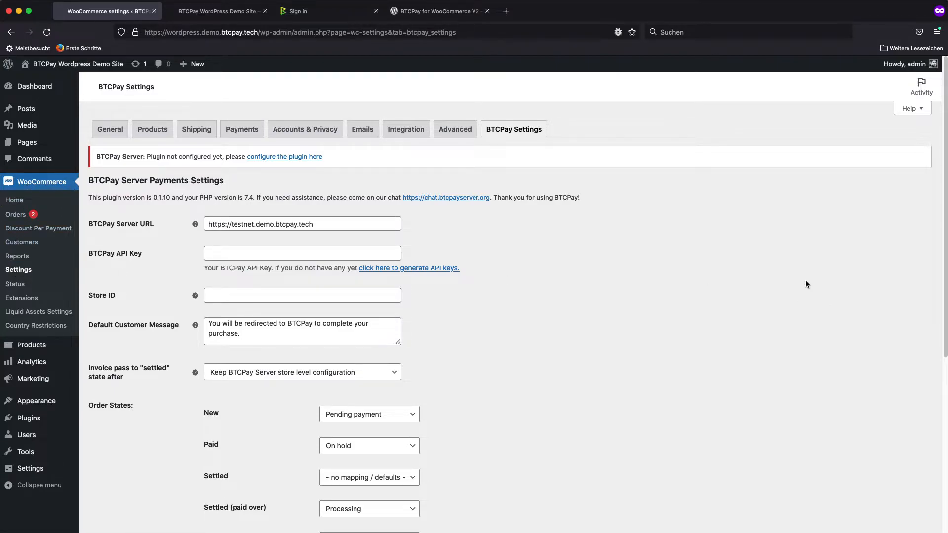
click(260, 224)
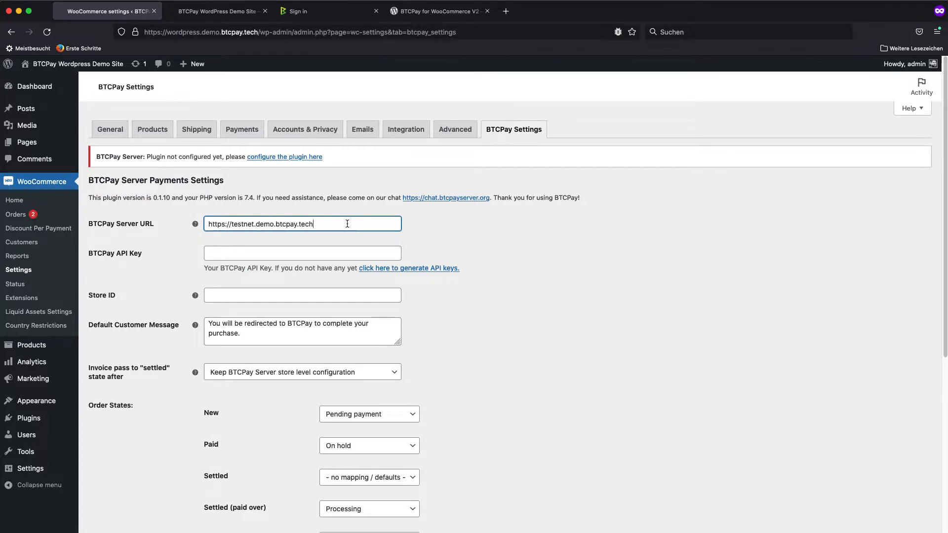
drag(347, 223, 204, 224)
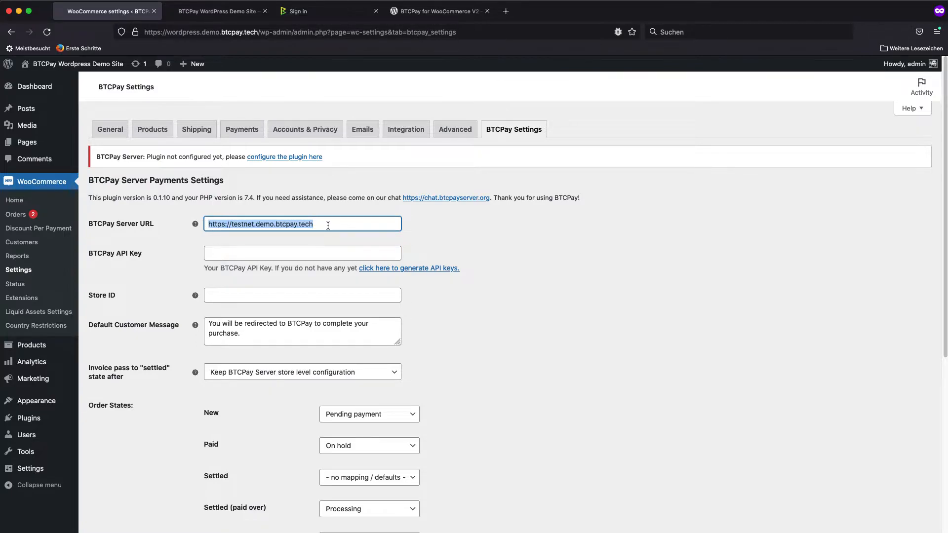
click(459, 243)
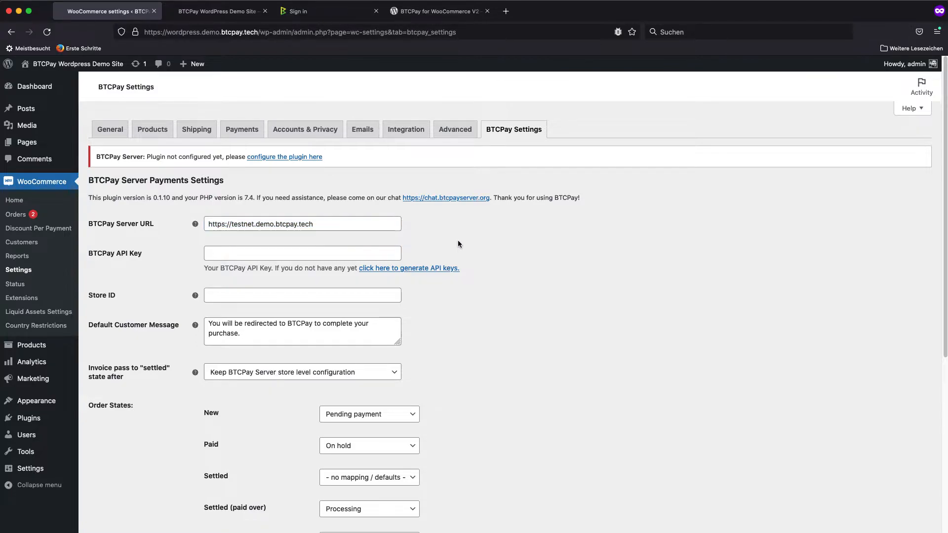
click(396, 270)
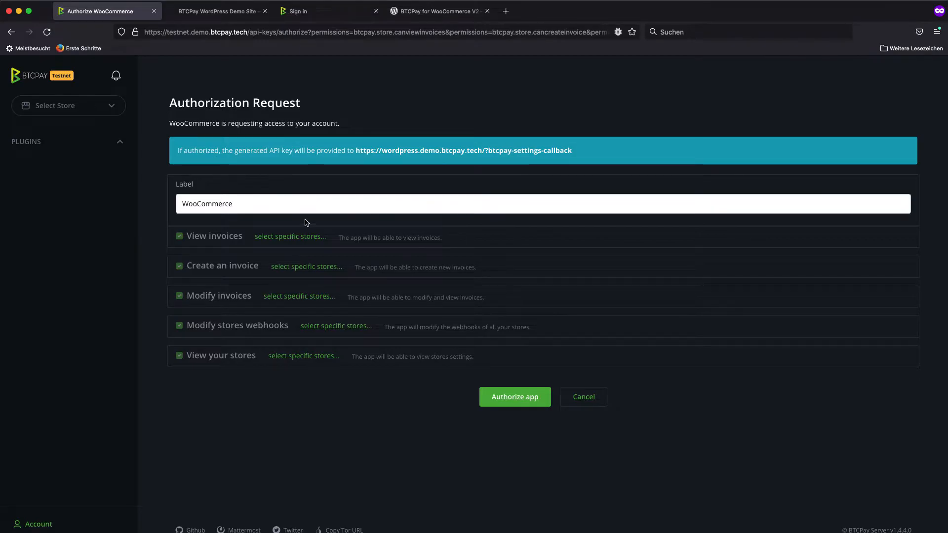
Restrict all five requested WooCommerce permissions to the wordpress demo store and authorize the app
click(286, 239)
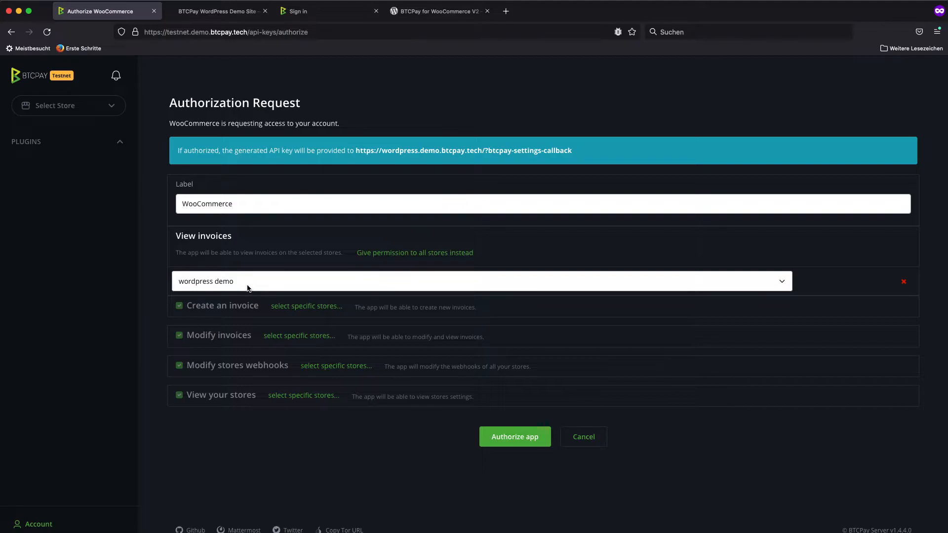
click(311, 308)
click(313, 385)
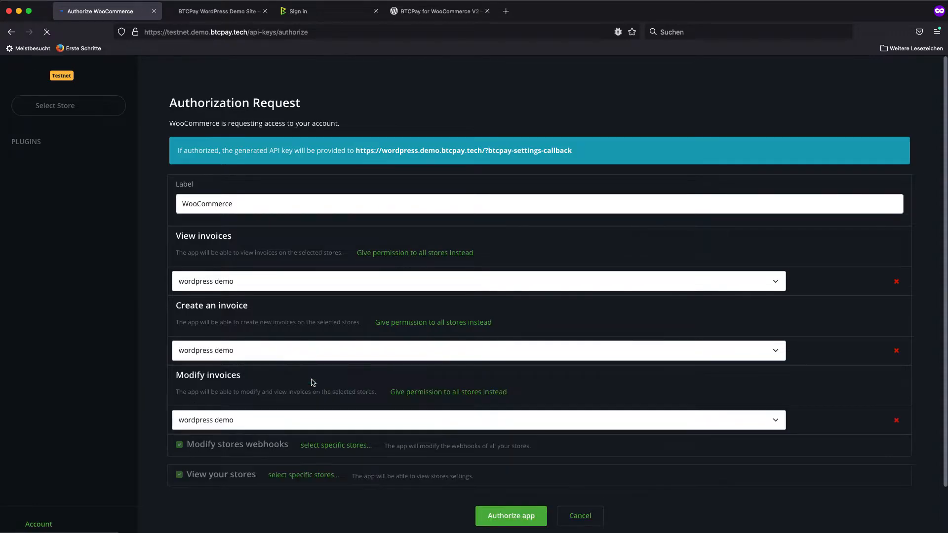
click(316, 445)
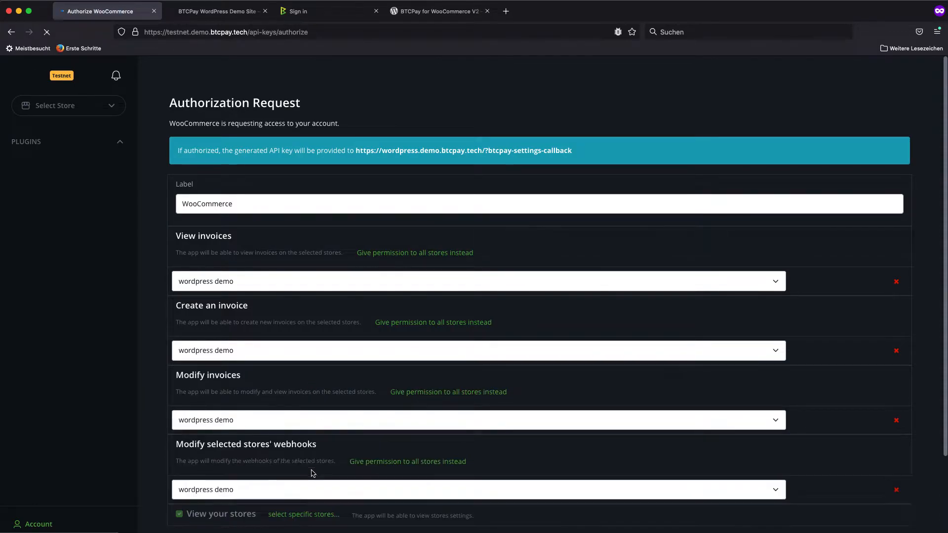
click(309, 514)
scroll(339, 232, down, 3)
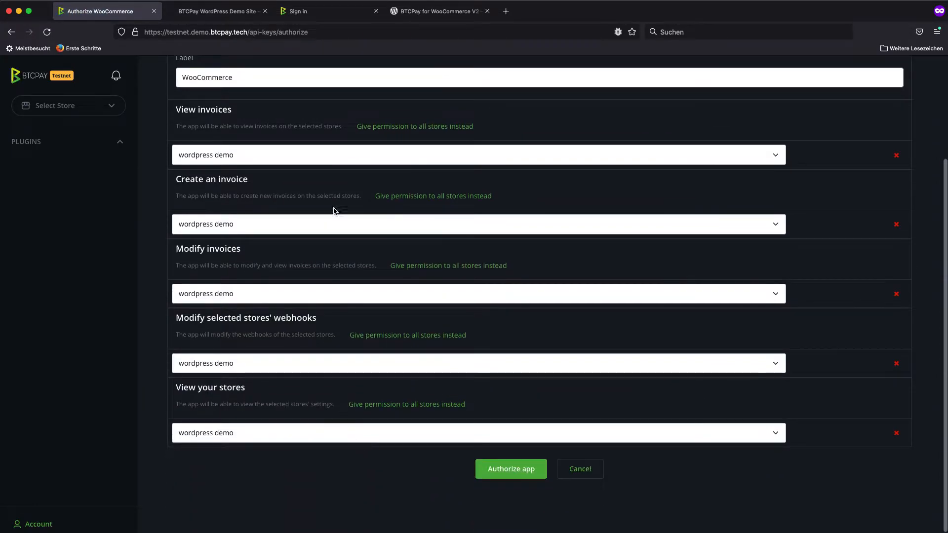
scroll(270, 99, up, 2)
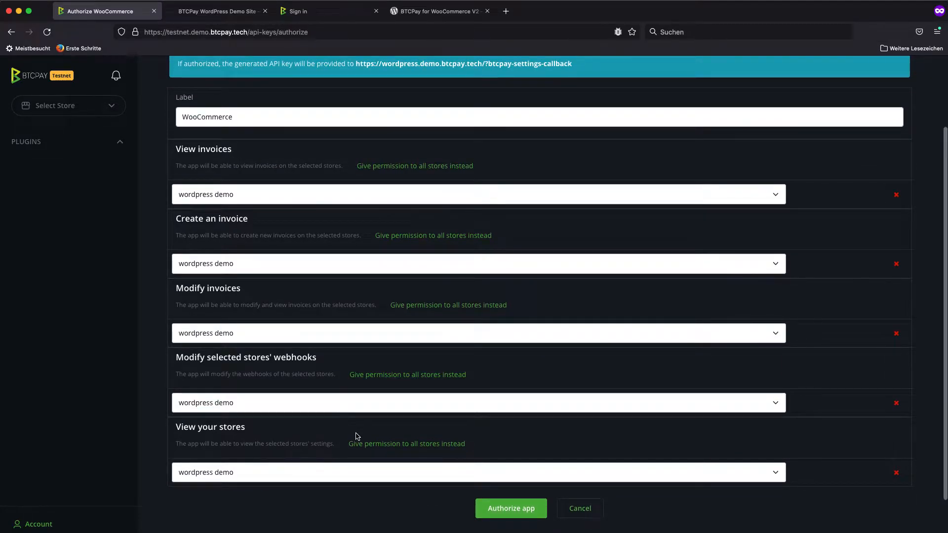
scroll(361, 459, down, 2)
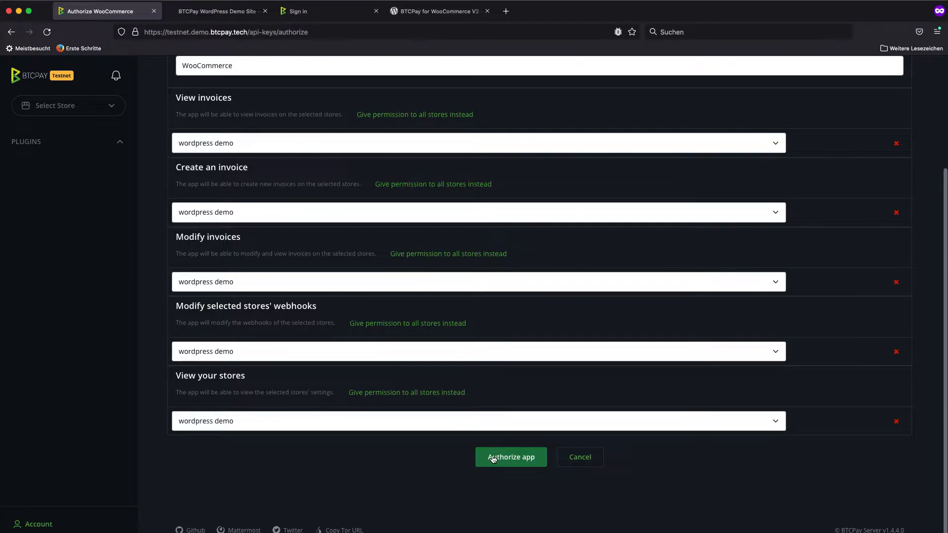
click(491, 459)
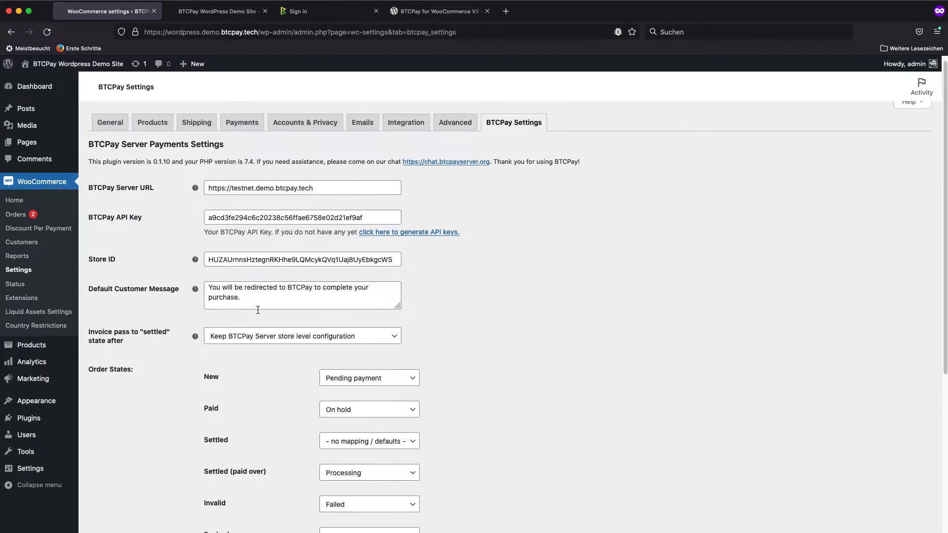
Review the BTCPay settings, including the order states, and save them with the generated API key and store ID
scroll(253, 310, down, 3)
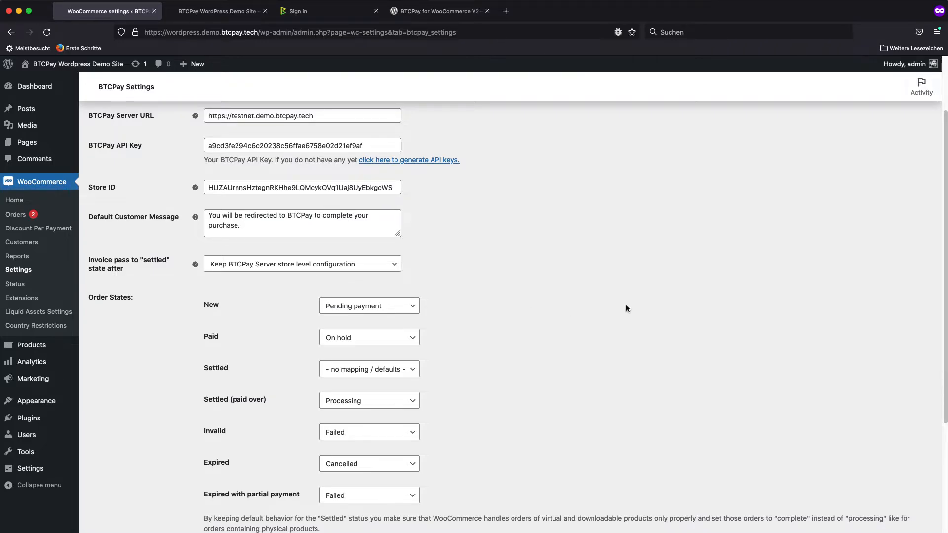
scroll(435, 280, down, 1)
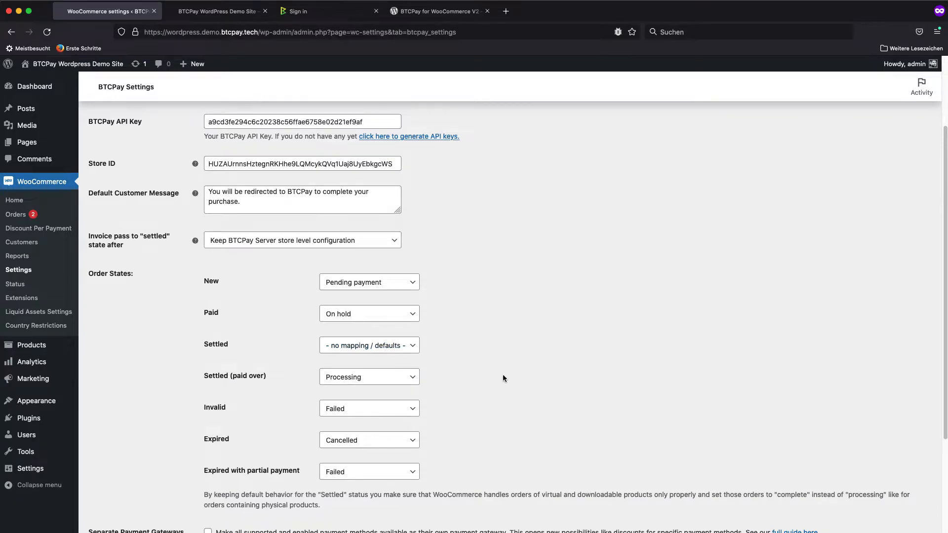
scroll(493, 390, down, 2)
scroll(489, 393, down, 2)
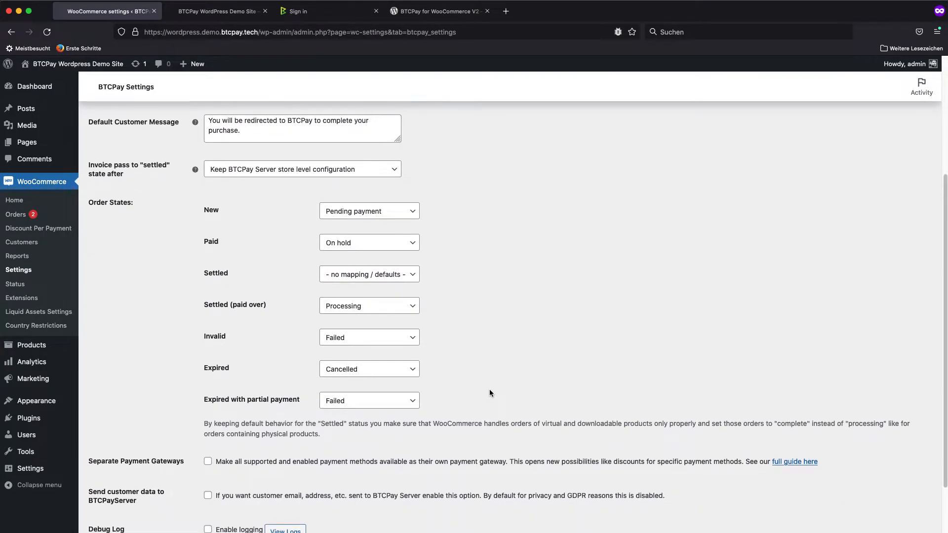
scroll(481, 333, up, 8)
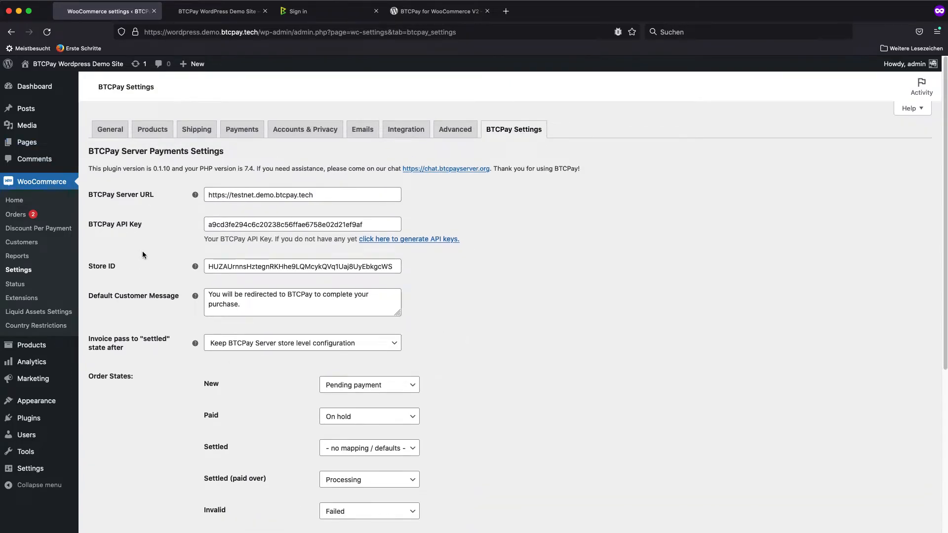
scroll(142, 251, down, 1)
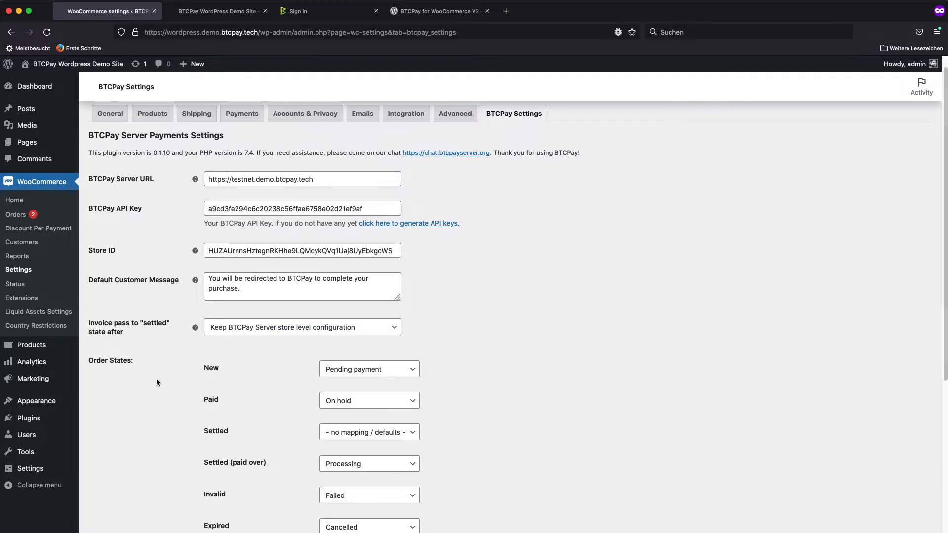
scroll(157, 375, down, 6)
scroll(156, 396, down, 4)
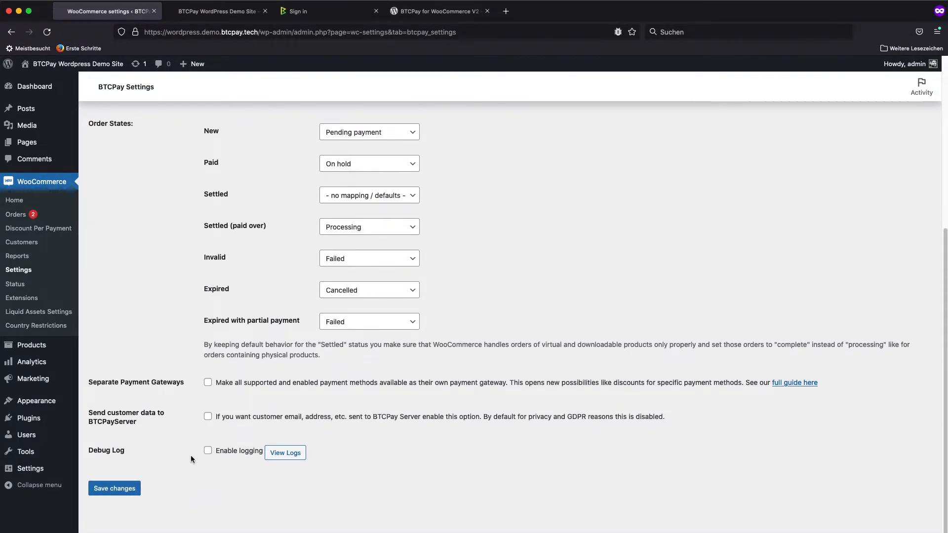
click(115, 491)
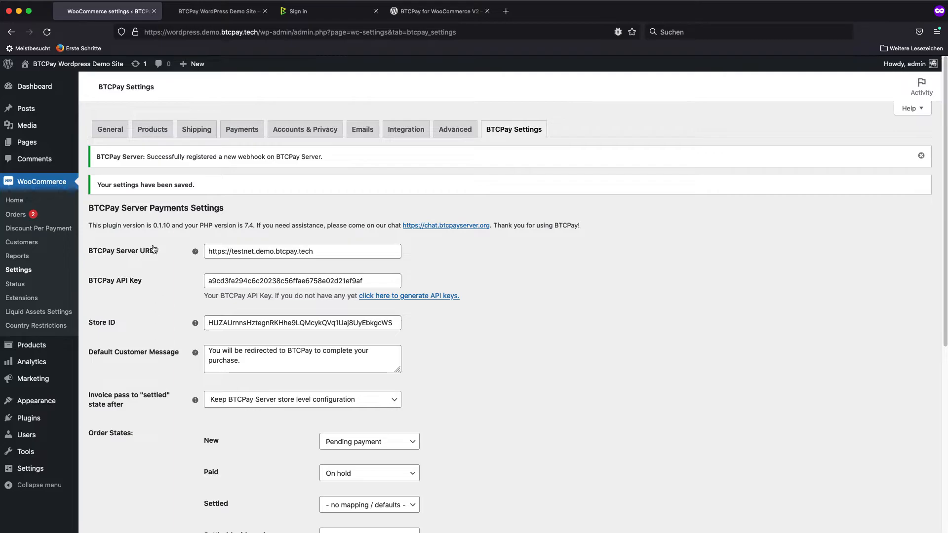
drag(94, 157, 304, 162)
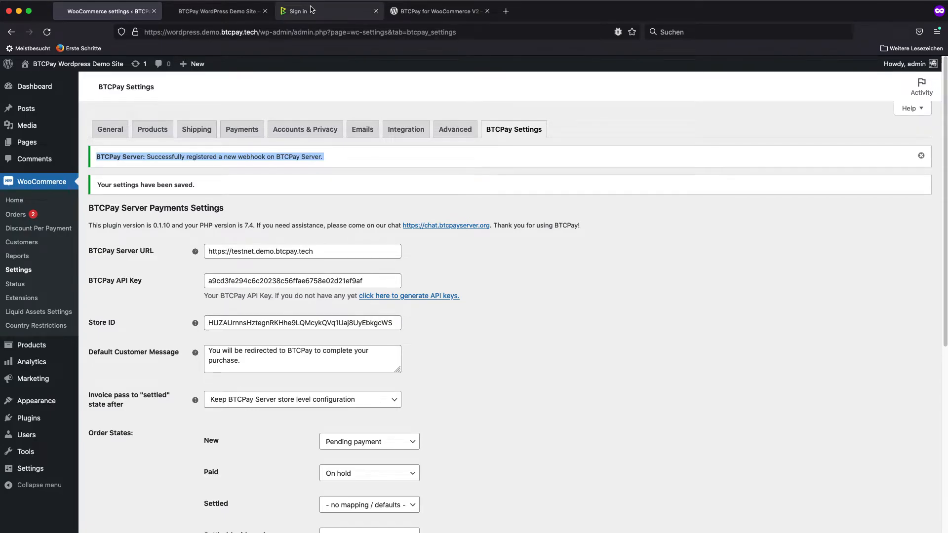
Switch to BTCPay Server and open the wordpress demo store's webhook settings to check the registered webhook
click(311, 11)
click(258, 30)
drag(258, 28, 461, 51)
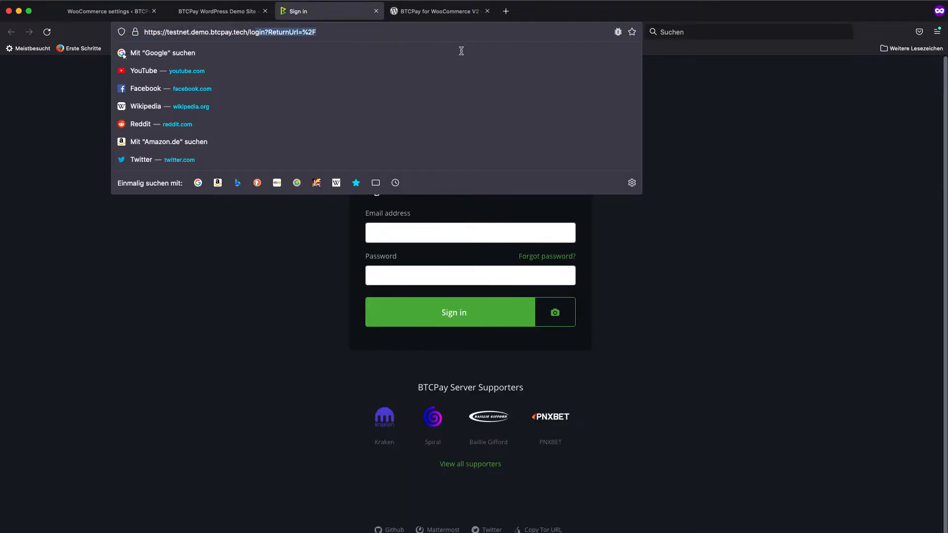
key(BackSpace)
key(BackSpace)
key(BackSpace)
key(Return)
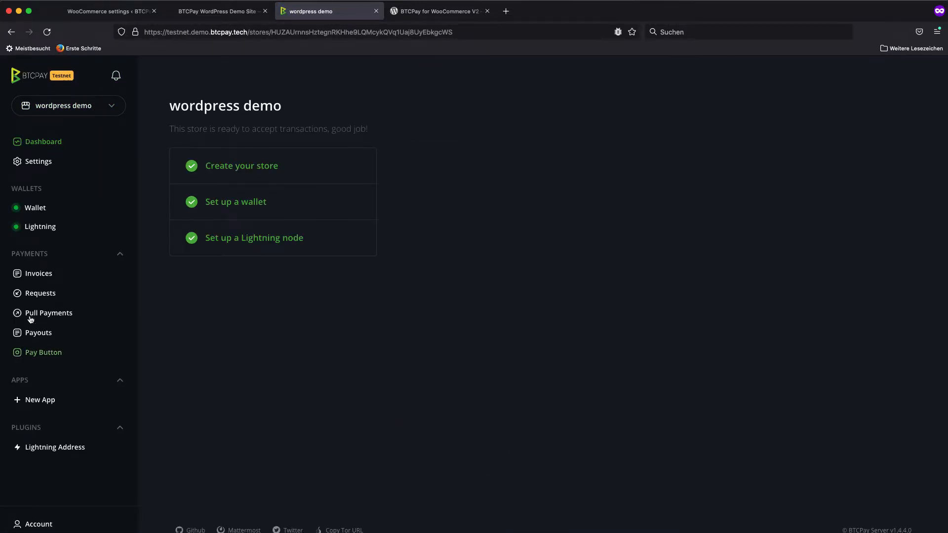
click(38, 162)
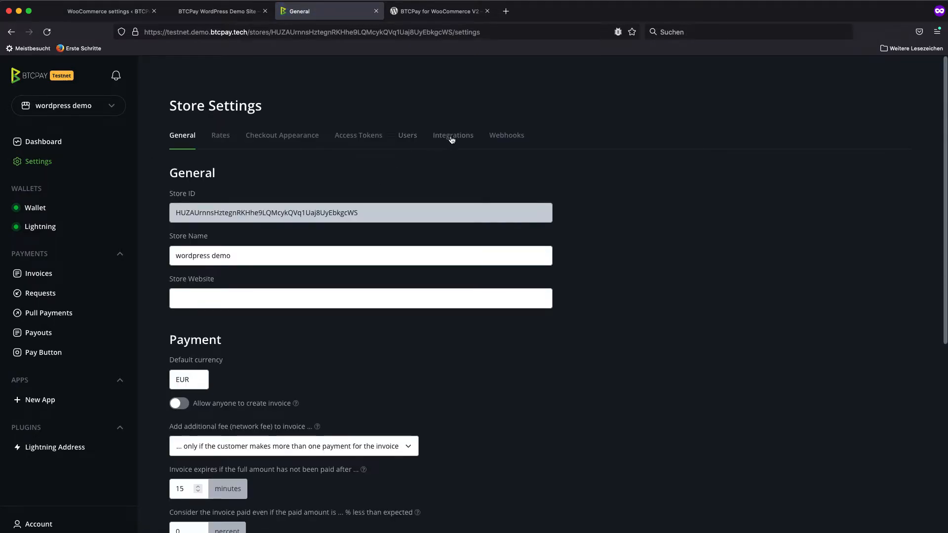
click(506, 135)
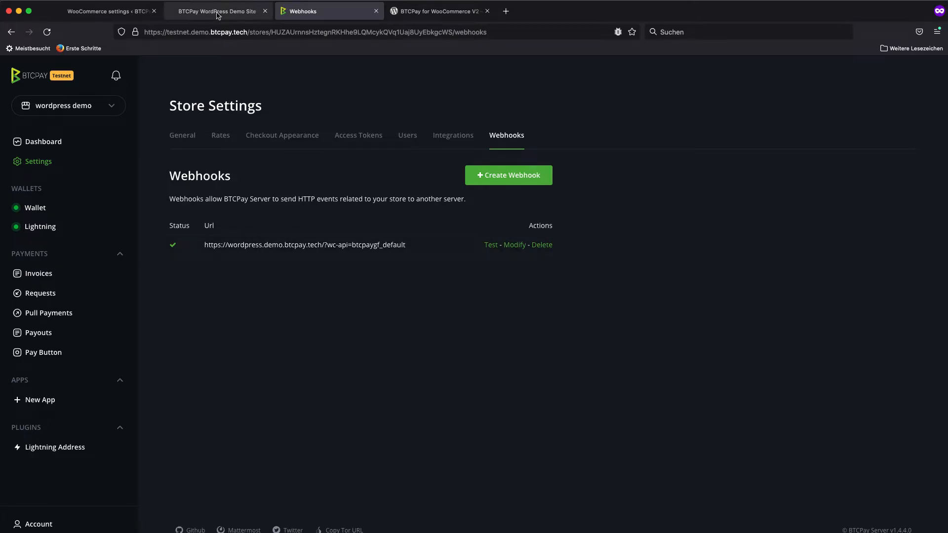
Return to the WooCommerce settings, enable the BTCPay (default) payment method and open its gateway settings
click(94, 11)
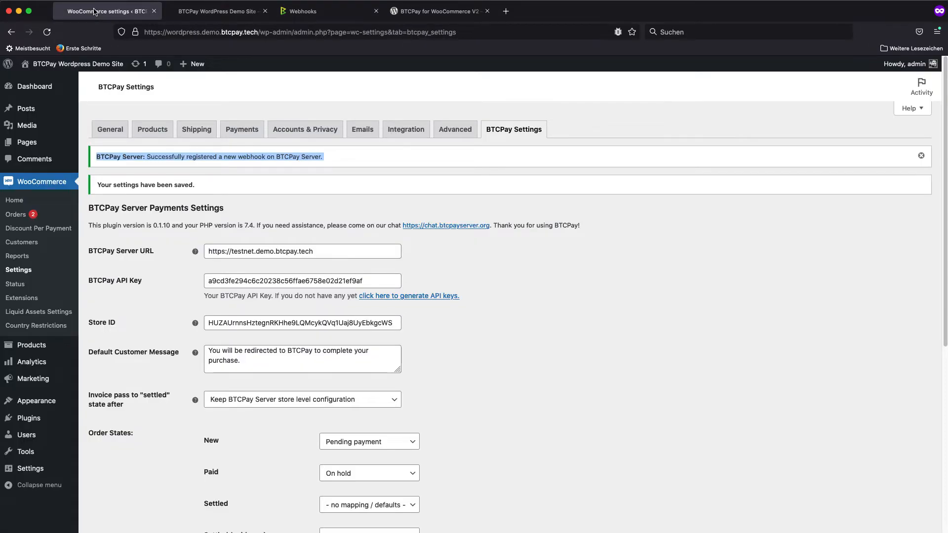
scroll(483, 325, down, 1)
scroll(450, 269, up, 1)
click(239, 138)
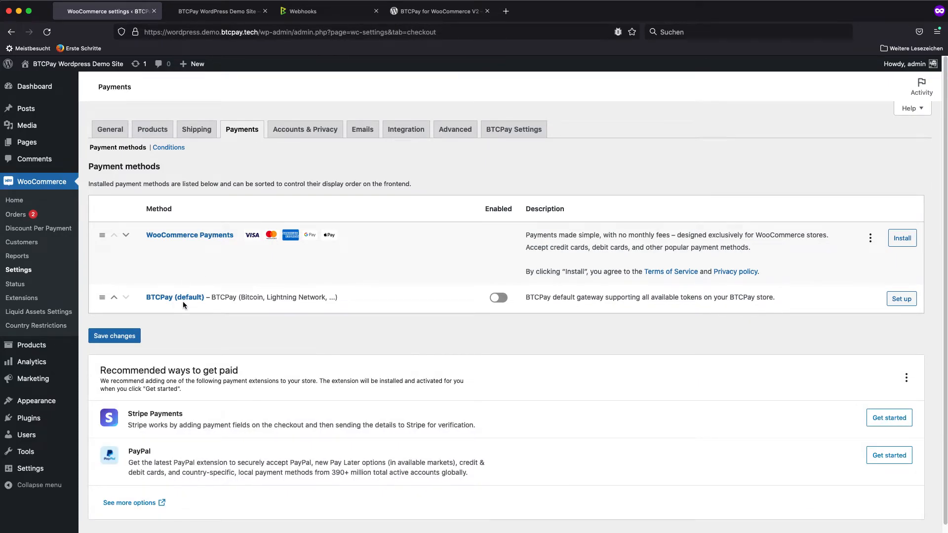
click(497, 298)
click(902, 298)
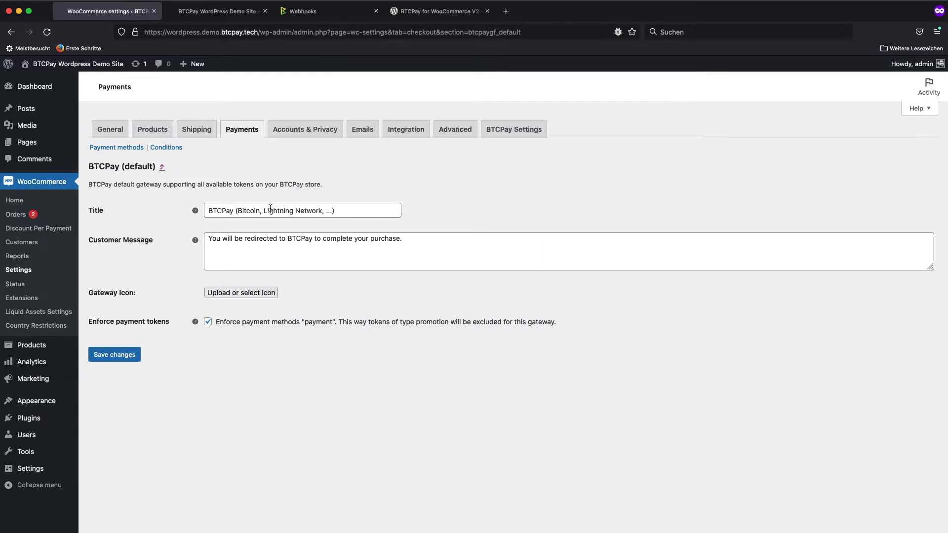
Review the BTCPay (default) gateway's title and message against the BTCPay Server store and demo shop, and save the gateway settings
click(359, 213)
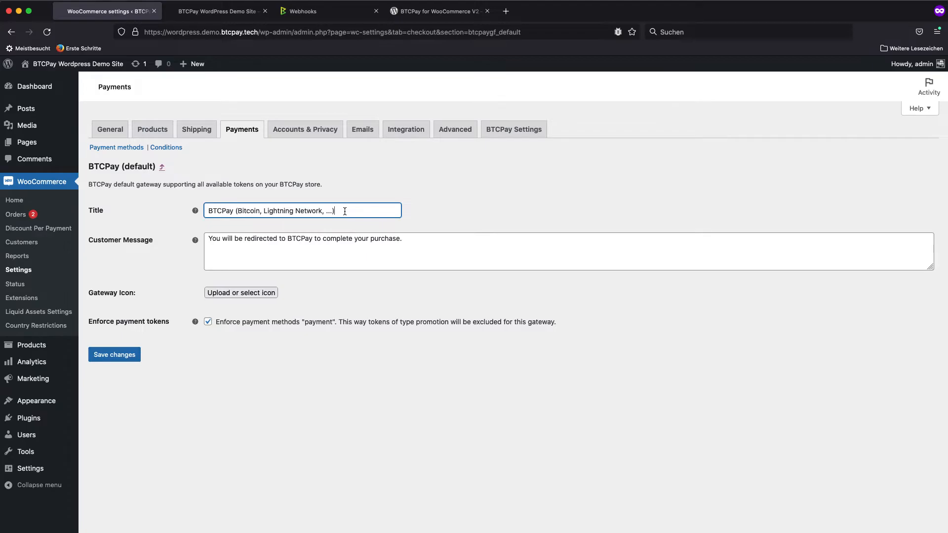
click(317, 11)
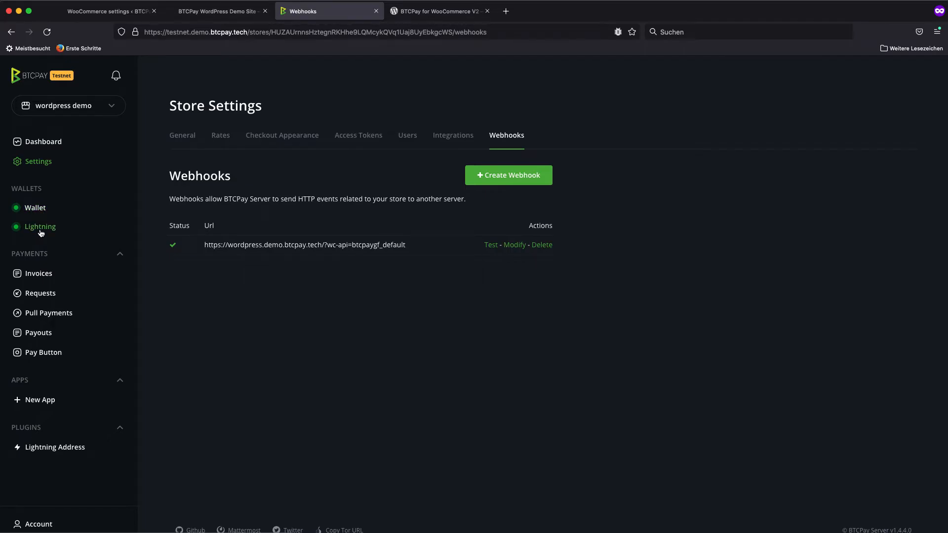
click(235, 16)
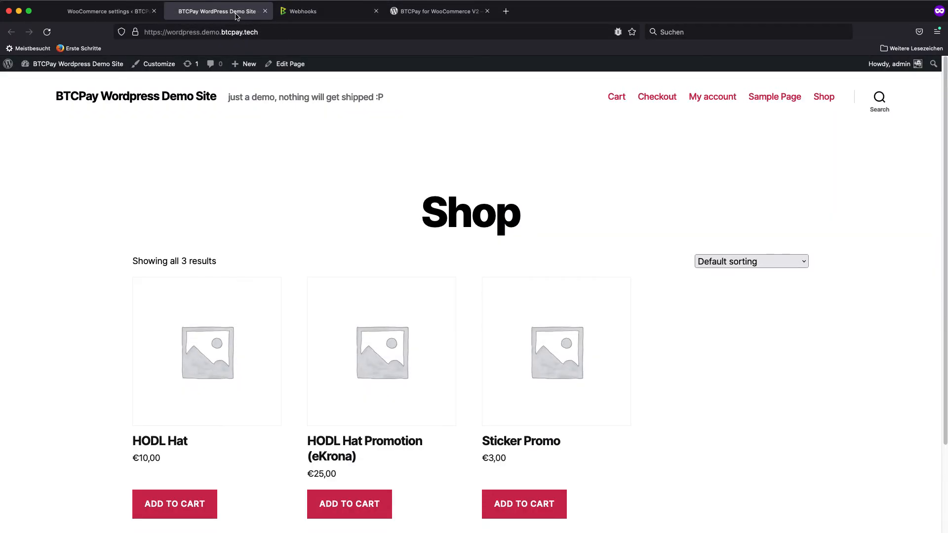
click(131, 11)
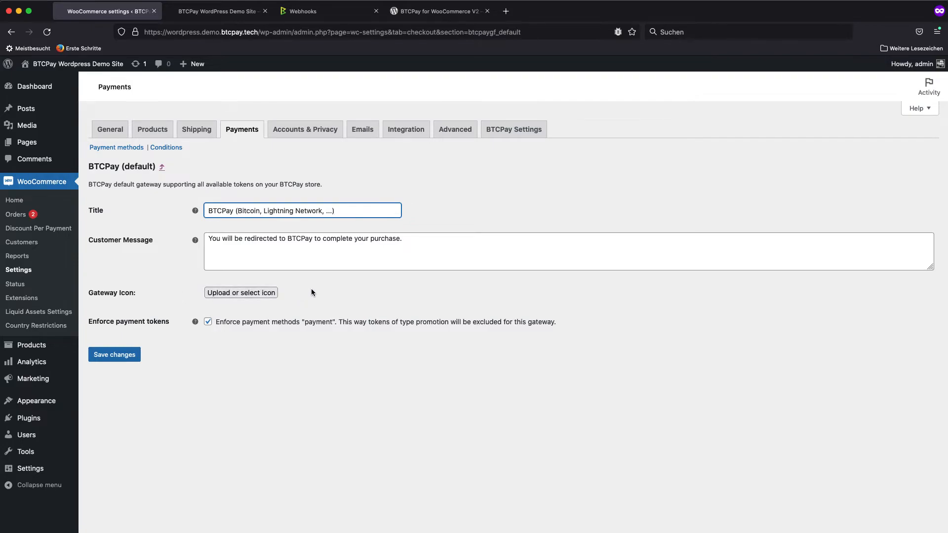
click(118, 355)
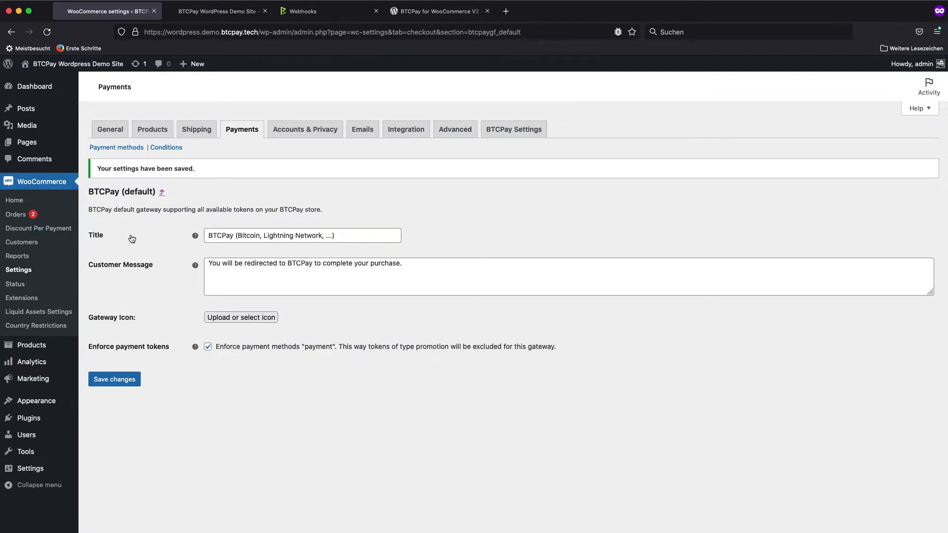
Switch to the demo shop, try to add the HODL Hat to the cart, and remove the Sticker Promo from the cart
click(217, 10)
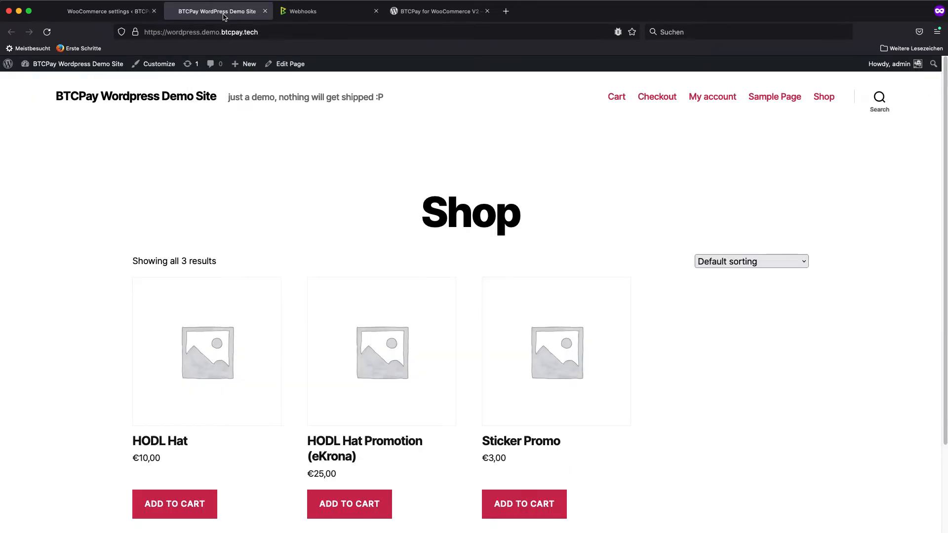
click(165, 504)
scroll(92, 381, down, 2)
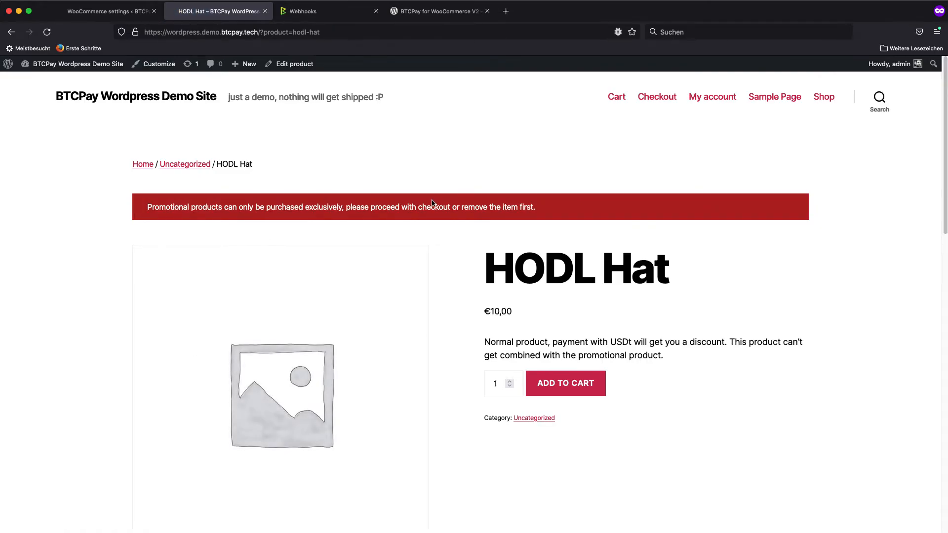
click(617, 97)
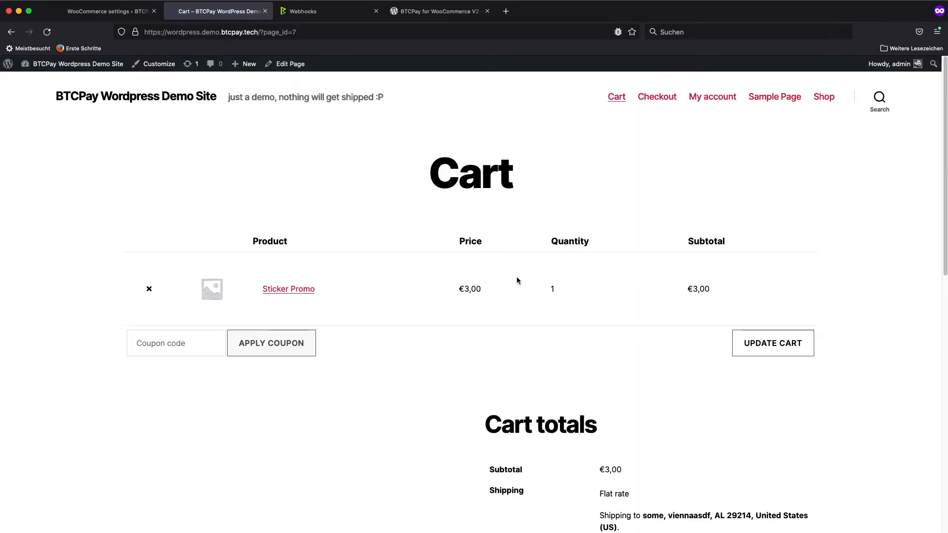
click(148, 289)
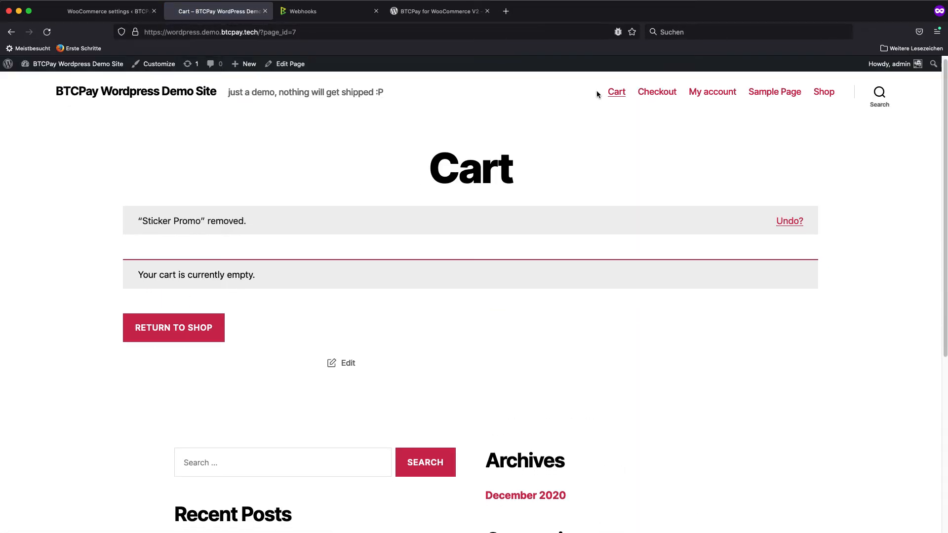
Return to the shop, add one HODL Hat to the cart and open the cart
click(148, 341)
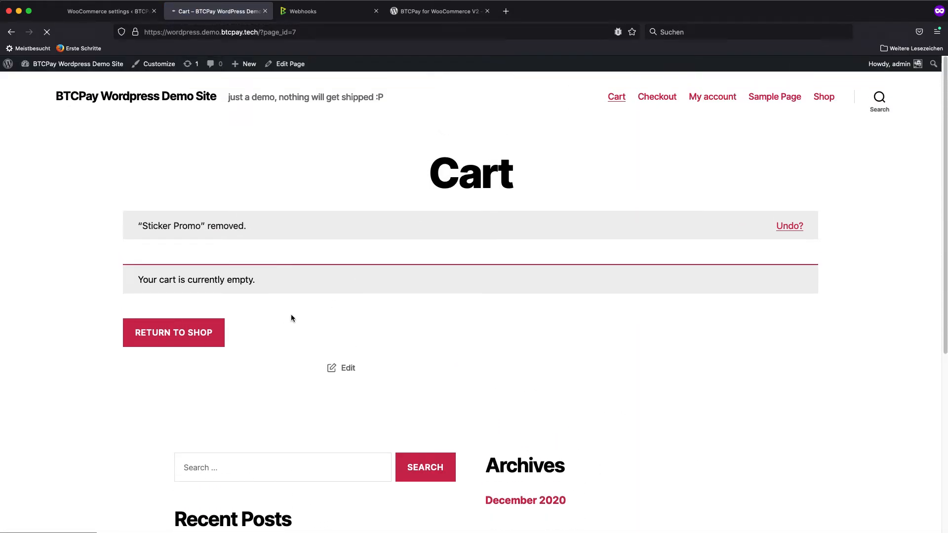
click(183, 487)
click(148, 511)
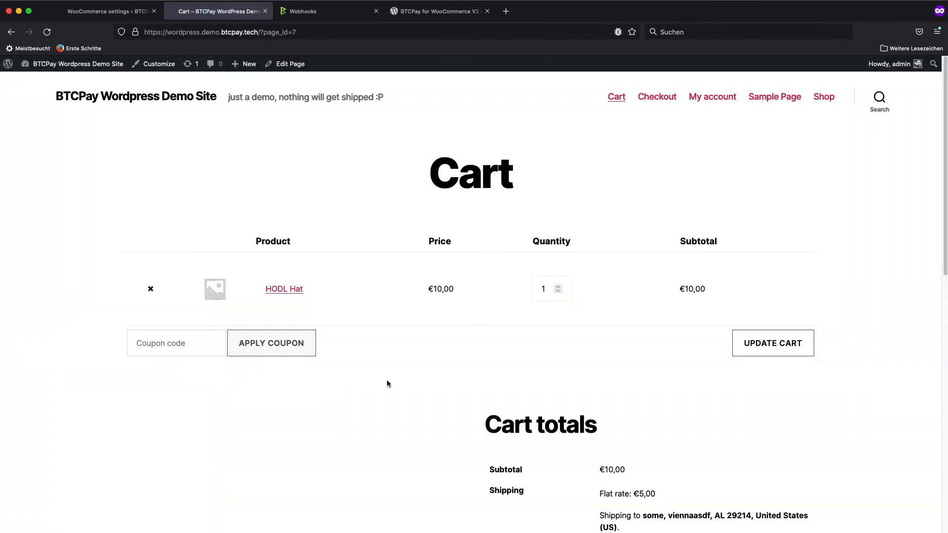
Check out the cart with the prefilled billing details and place the order with the BTCPay (Bitcoin, Lightning Network, ...) payment method
scroll(732, 363, down, 3)
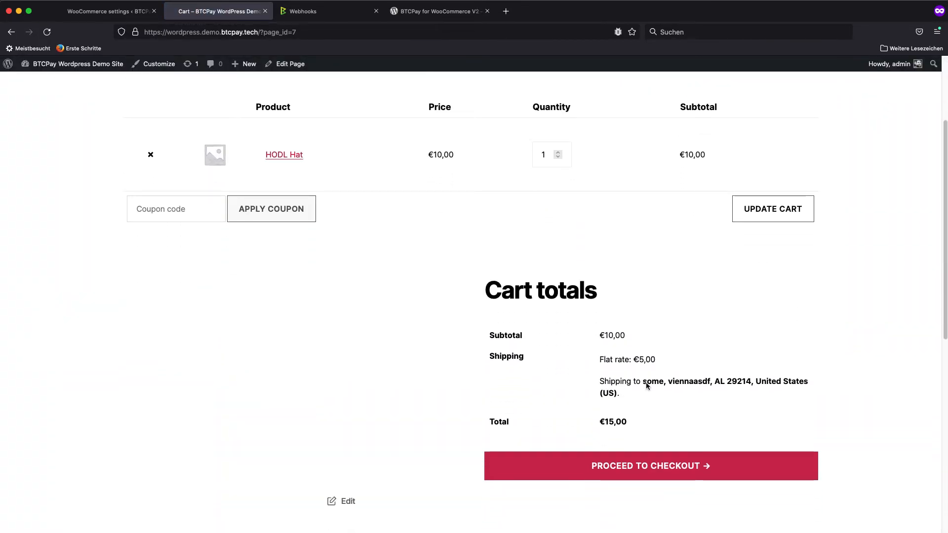
click(657, 471)
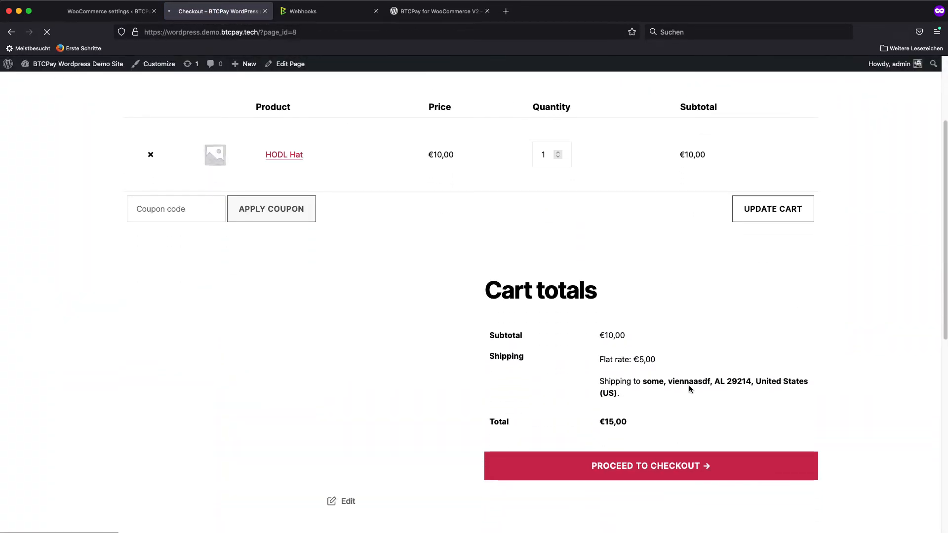
scroll(777, 382, down, 3)
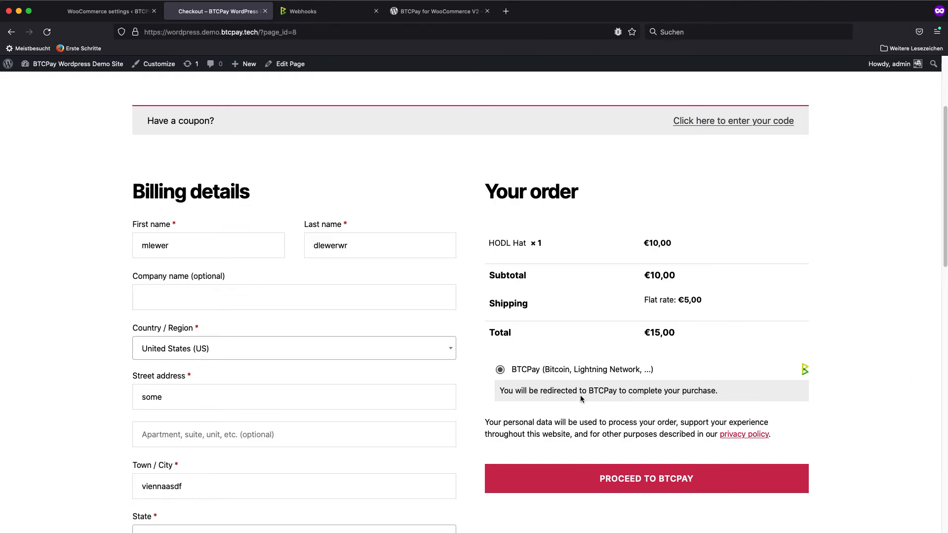
click(629, 481)
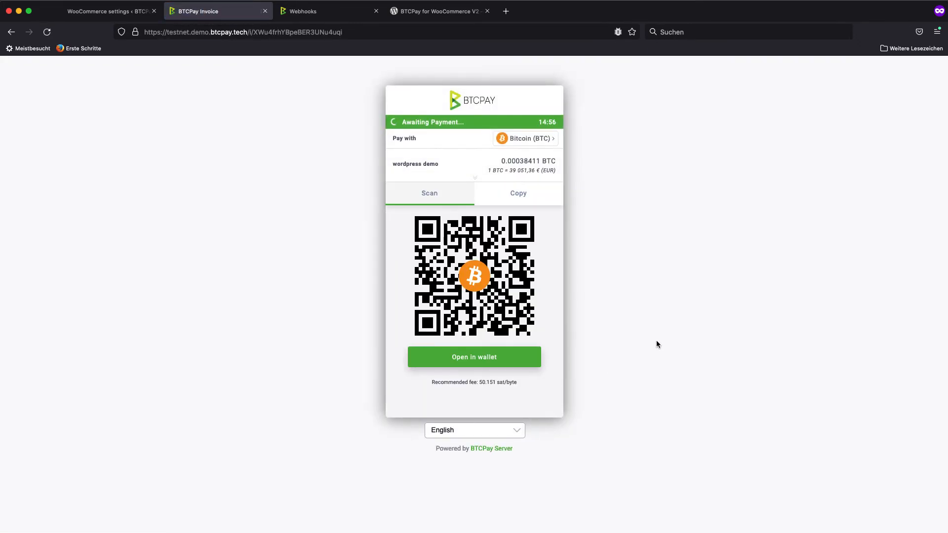
Check the payment methods offered on the BTCPay invoice, and return from the paid invoice to the store's order confirmation
click(548, 139)
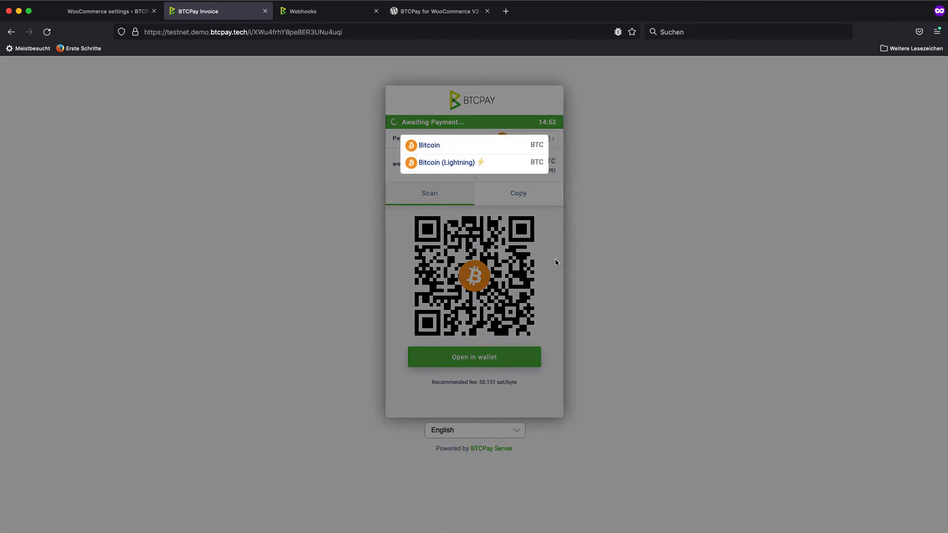
click(555, 261)
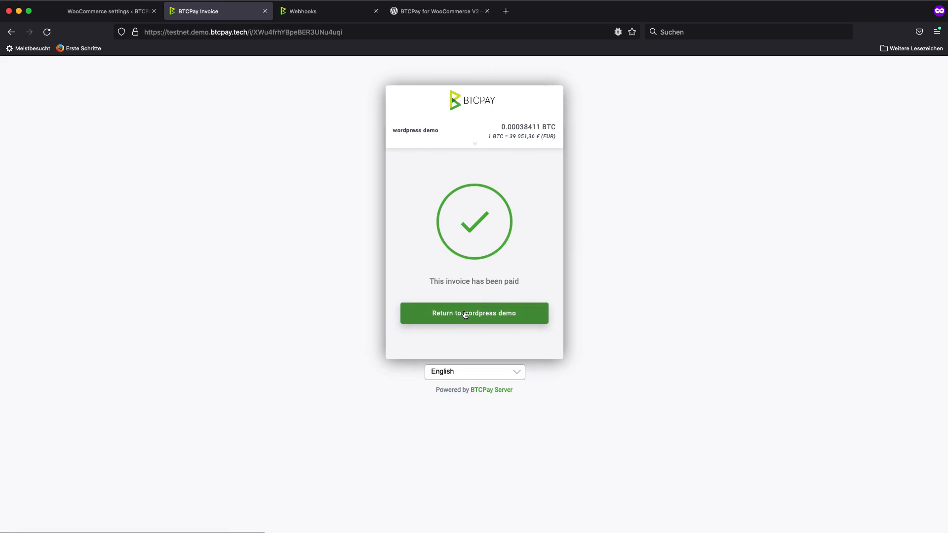
click(462, 318)
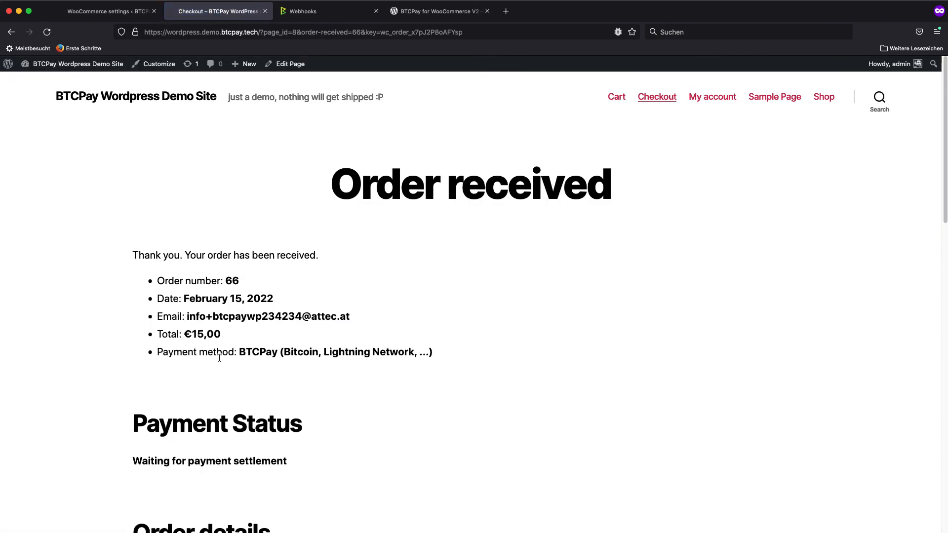
scroll(263, 366, down, 1)
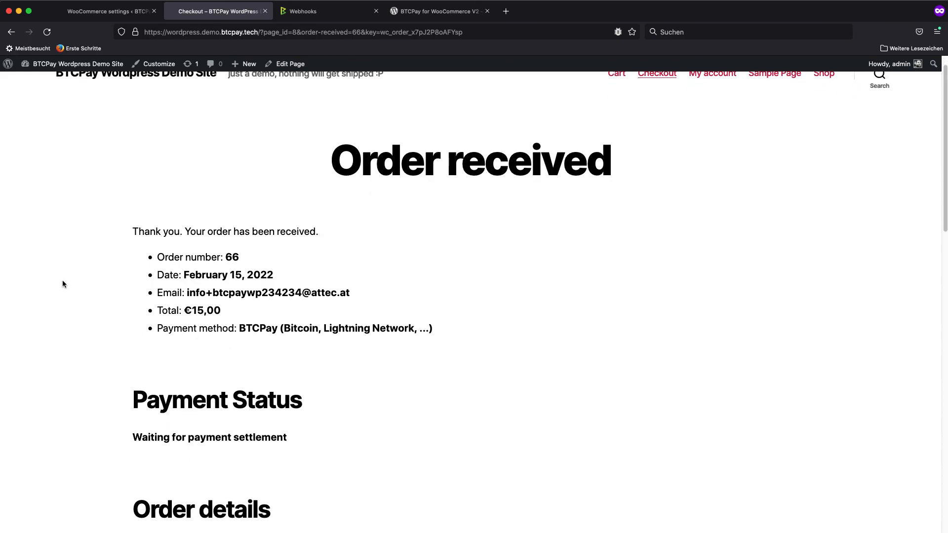
scroll(62, 284, up, 1)
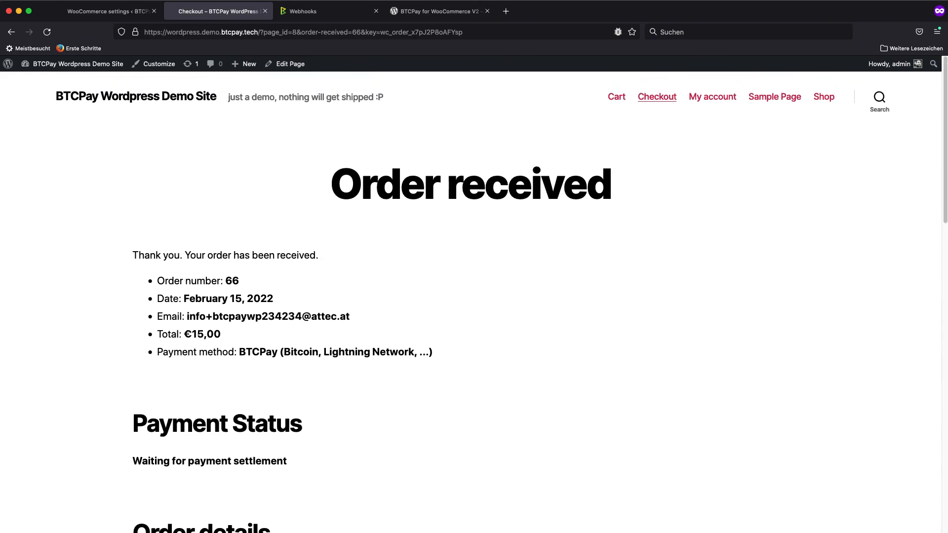